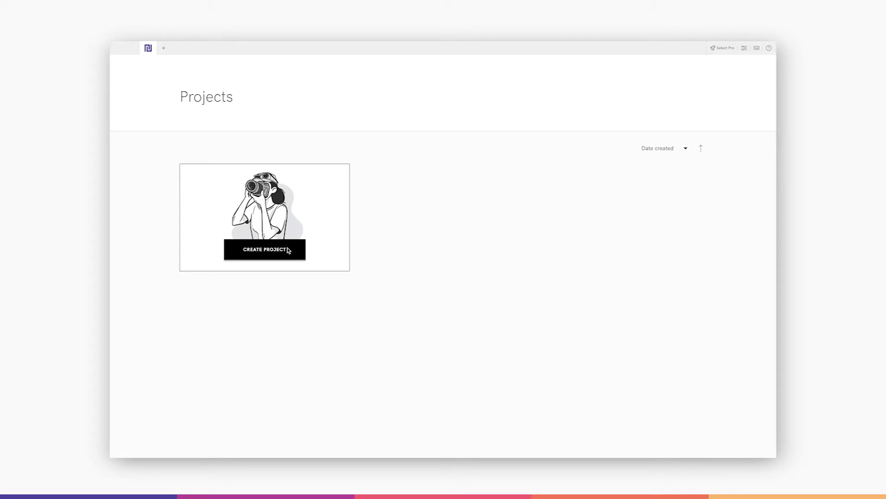
Create a project named 'example' from the Large sample (fast internet) folder and import its images
left_click(329, 297)
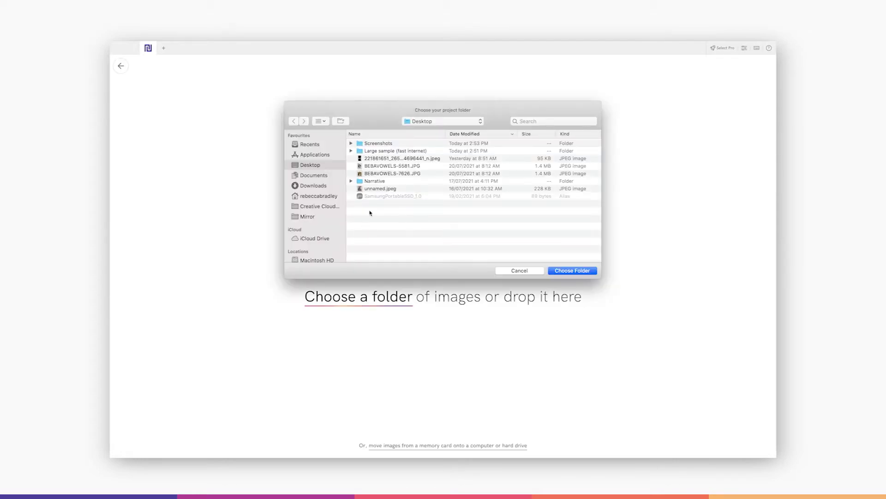
left_click(401, 152)
left_click(577, 270)
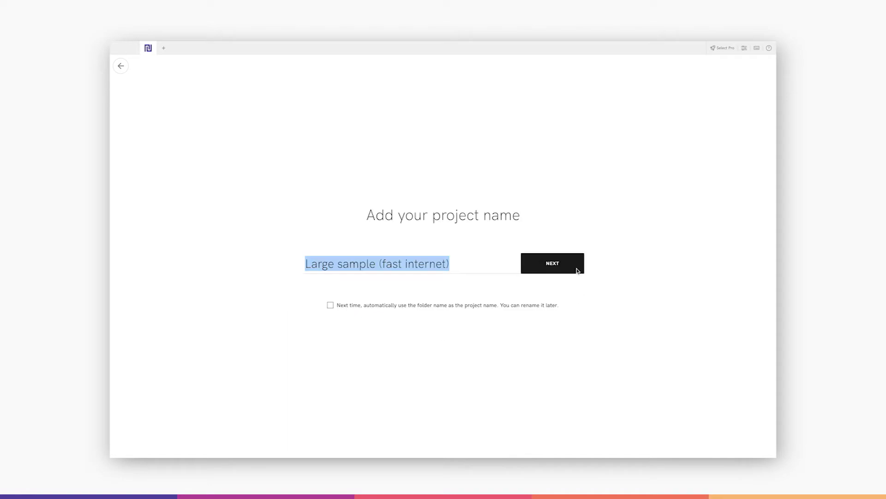
type("example")
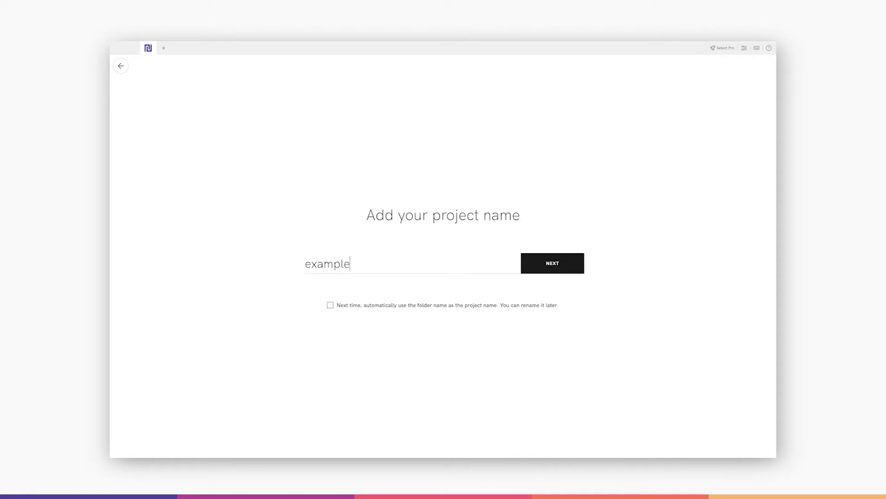
key("Return")
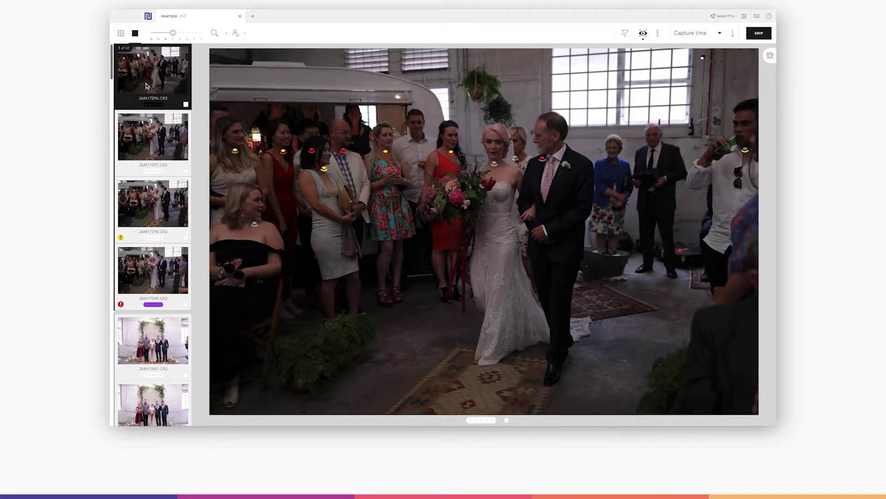
Browse the first few images, then give JAM17296 a 1-star rating and clear it
key("Down")
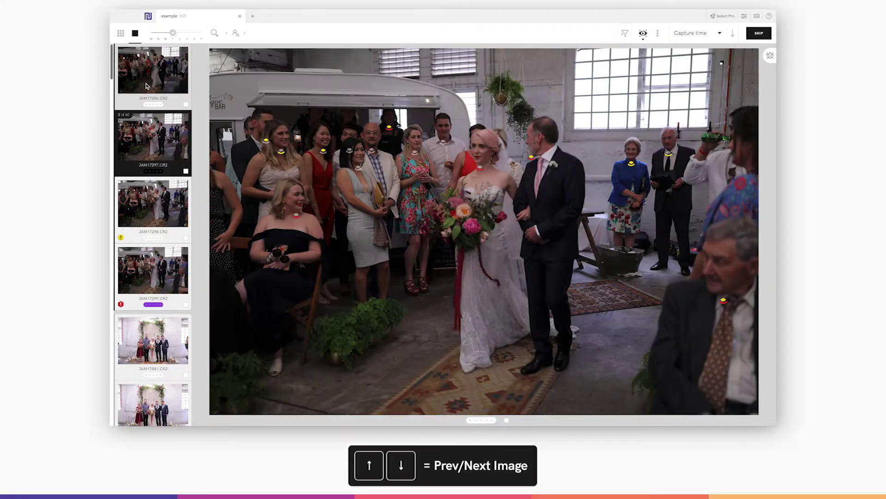
key("Down")
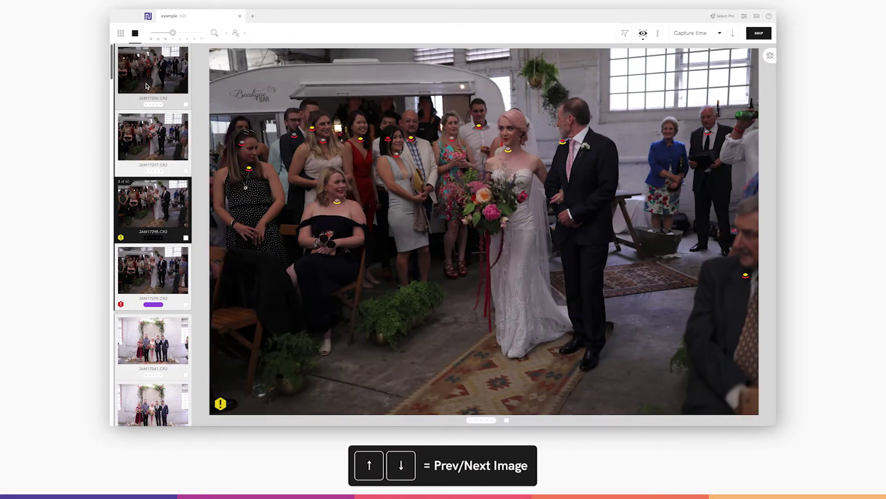
key("Down")
key("Up")
key("Up")
key("Up")
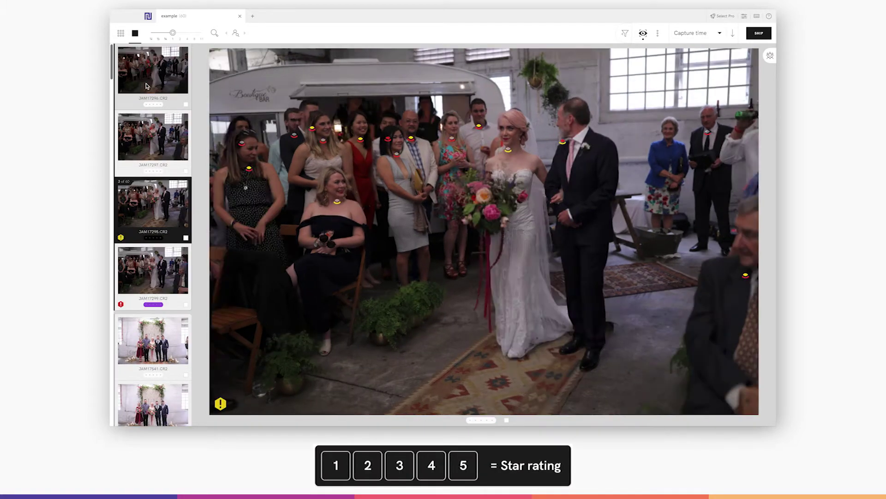
key("1")
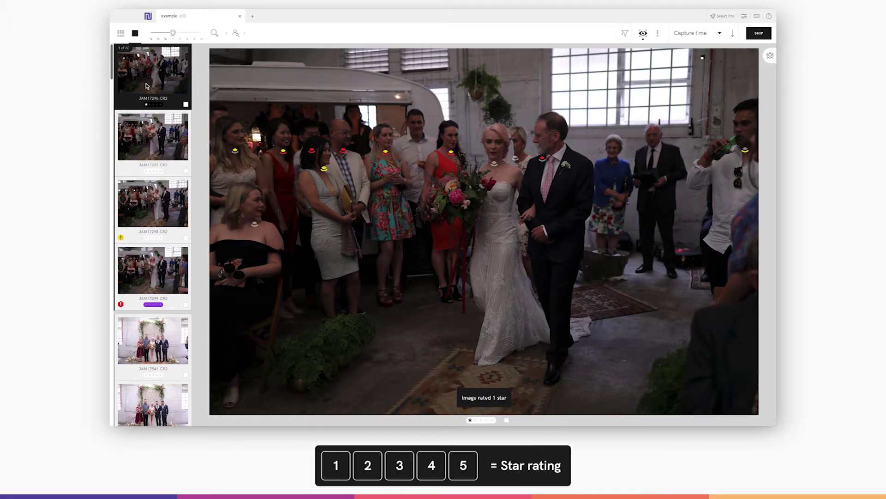
key("0")
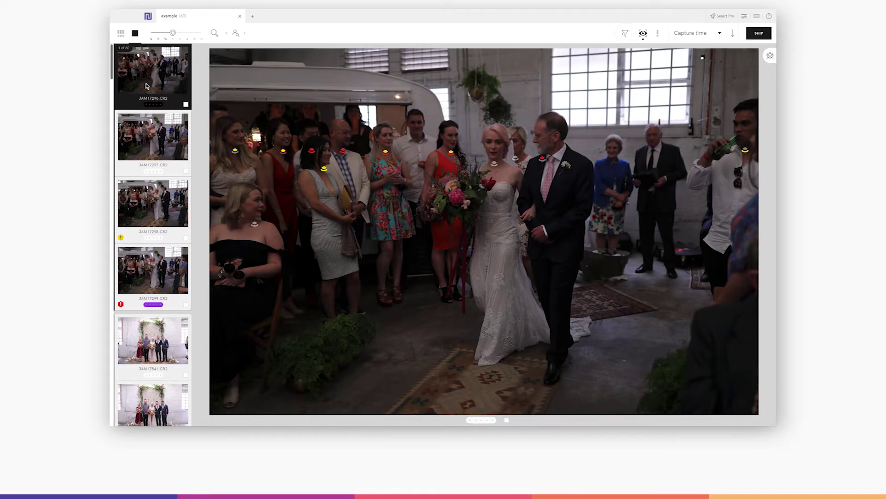
Try colour ratings 6–9 and purple, clear the colour, toggle the tag, and rate the image 1 star
key("6")
key("7")
key("8")
key("9")
key("p")
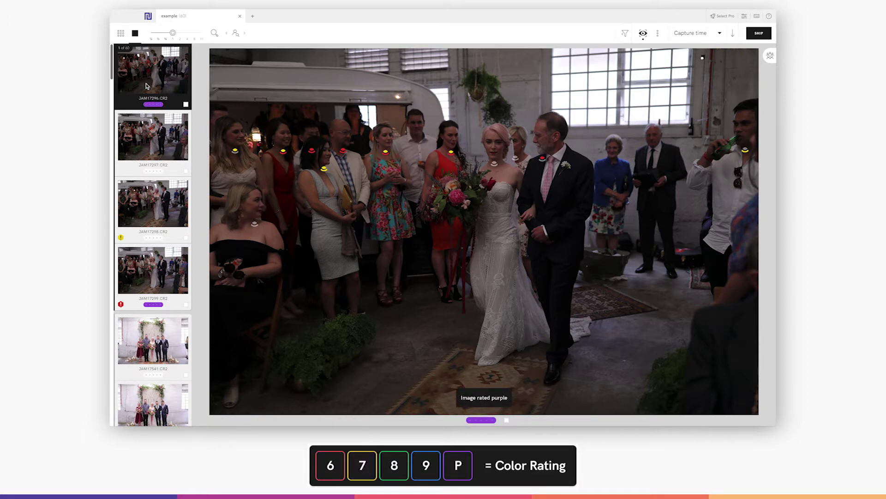
key("super+0")
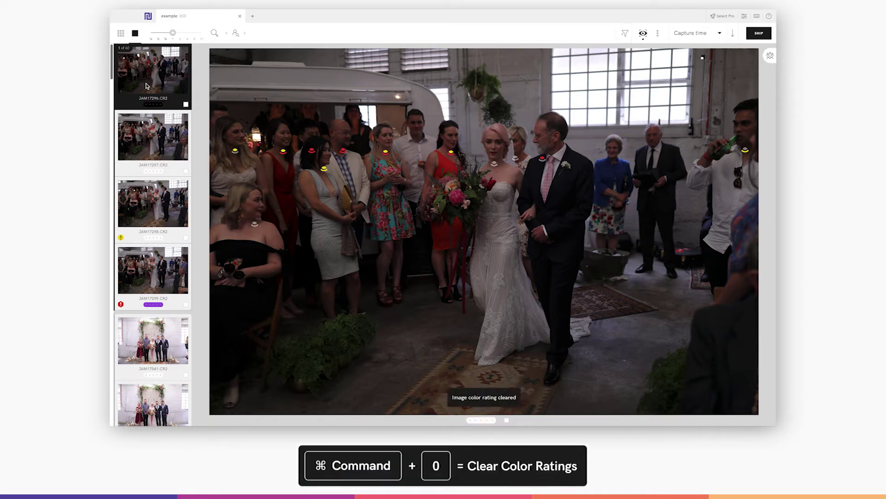
key("t")
key("t")
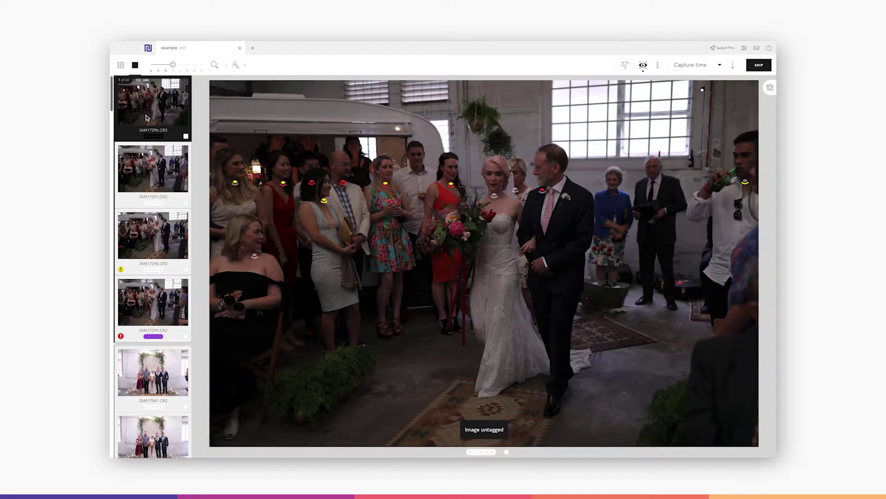
key("1")
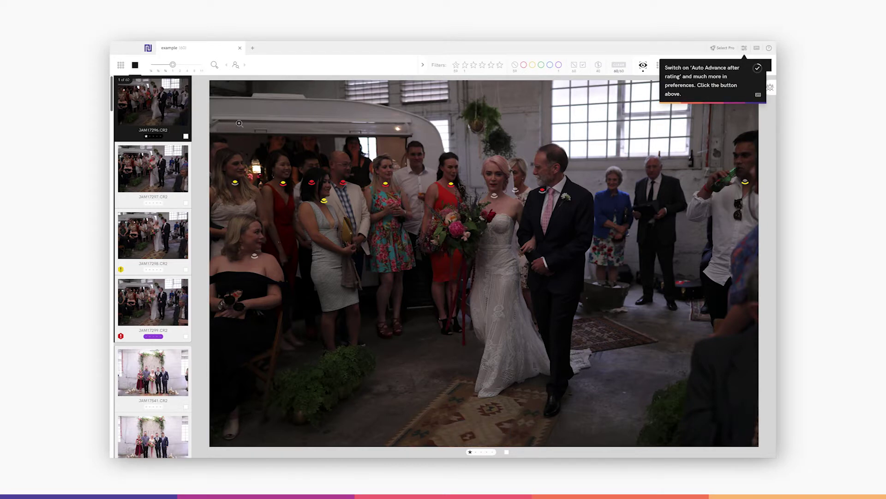
Filter to images rated 1–2 stars and raise the first image to 2 stars
left_click(465, 65)
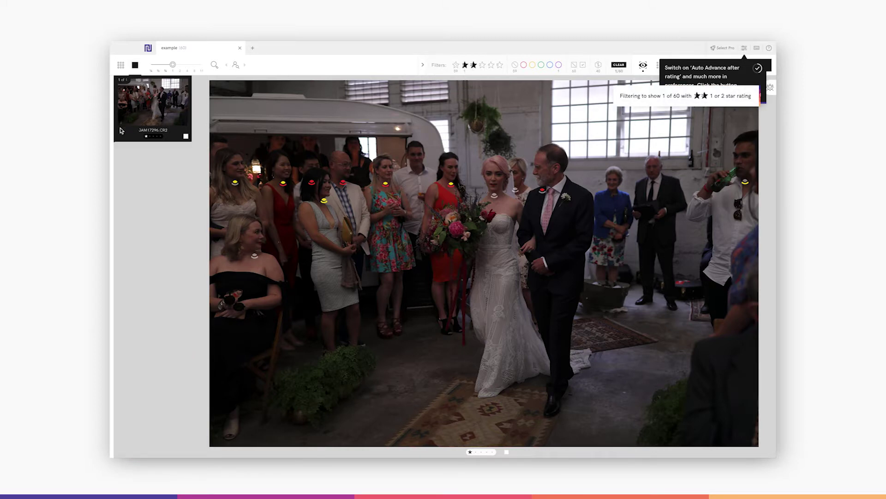
key("2")
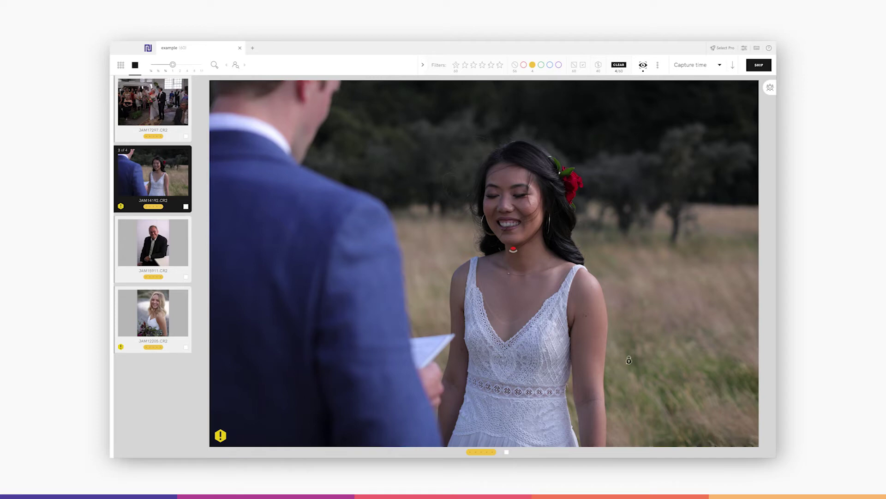
Check face eye and focus scores across the four yellow-filtered images, ending on the last one
mouse_move(513, 248)
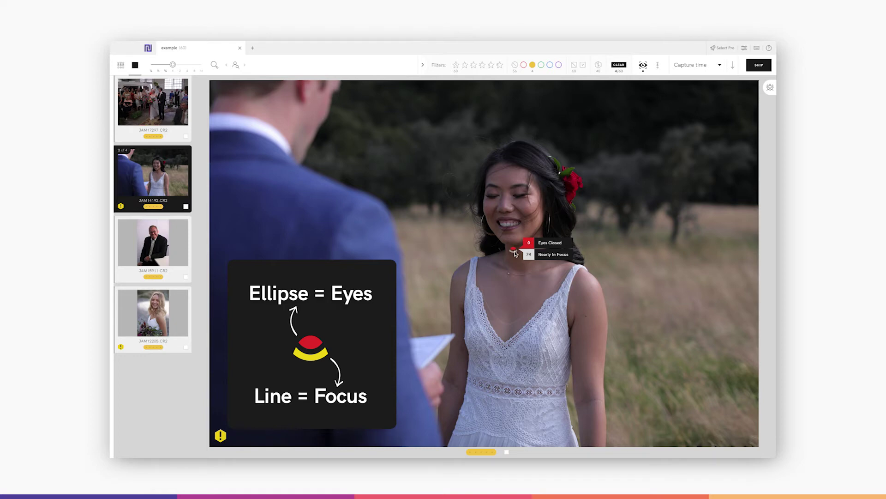
key("Up")
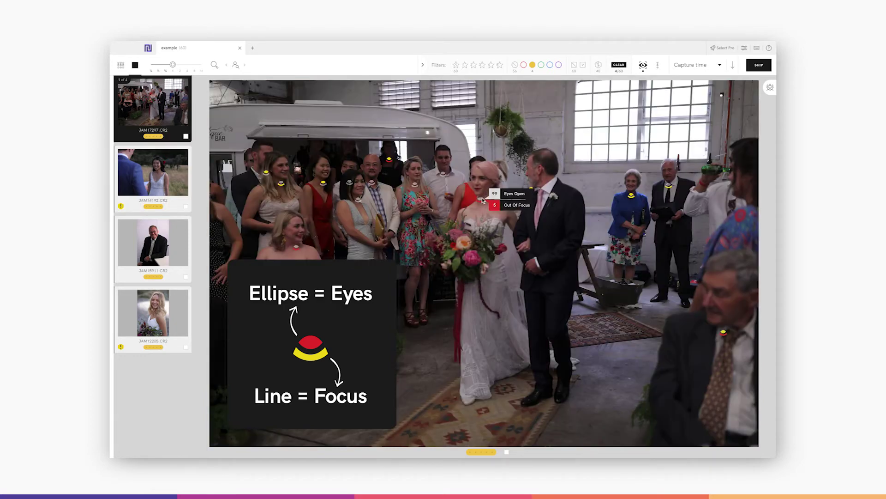
key("Down")
key("Down")
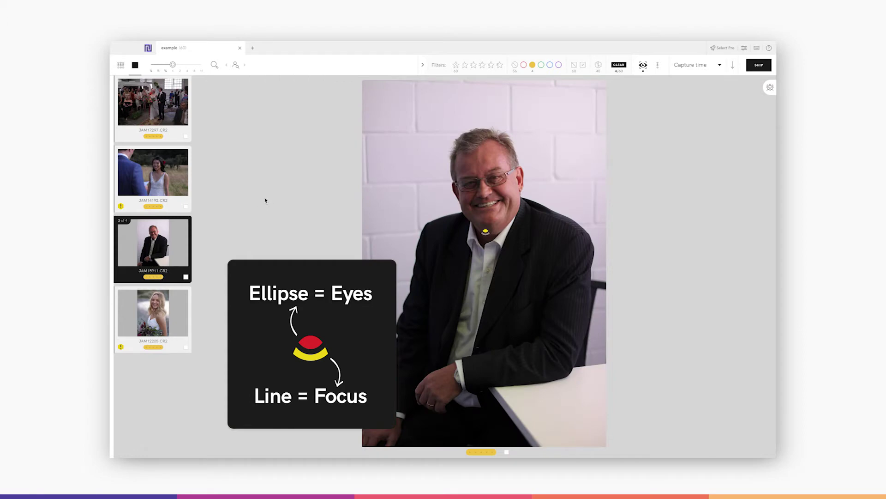
mouse_move(483, 232)
left_click(154, 326)
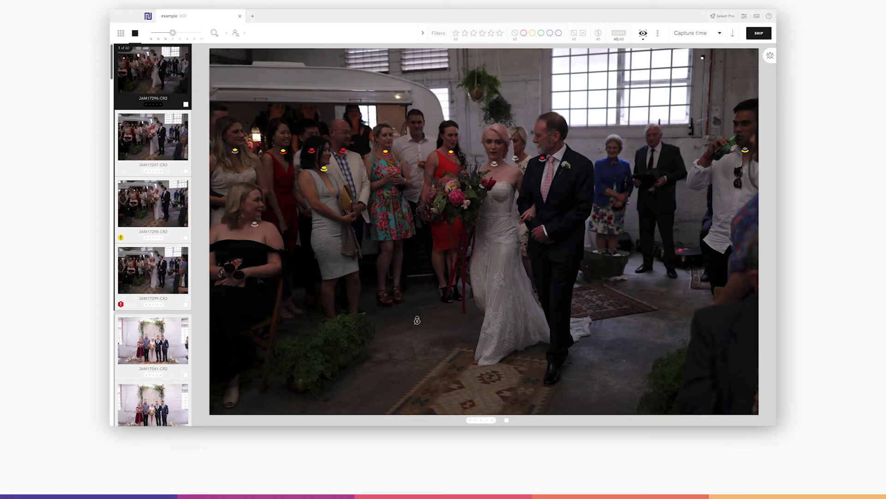
Hide images with assessment warnings so 40 of 60 images remain
mouse_move(121, 305)
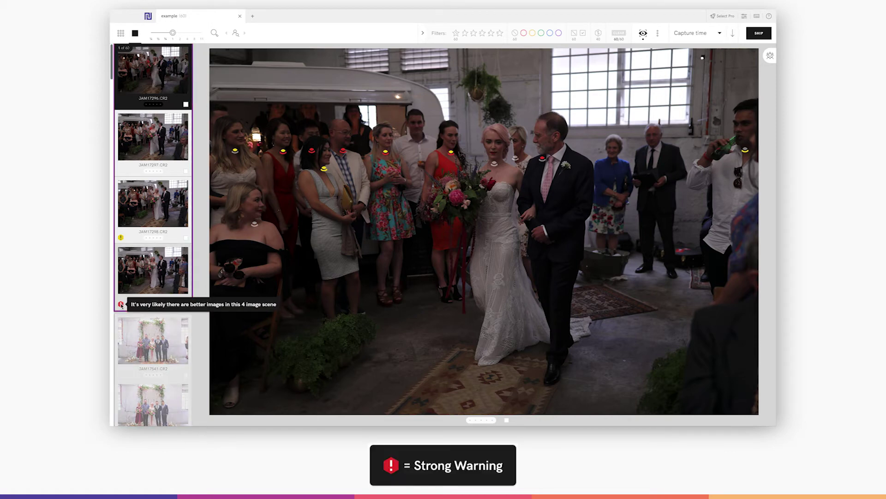
mouse_move(121, 238)
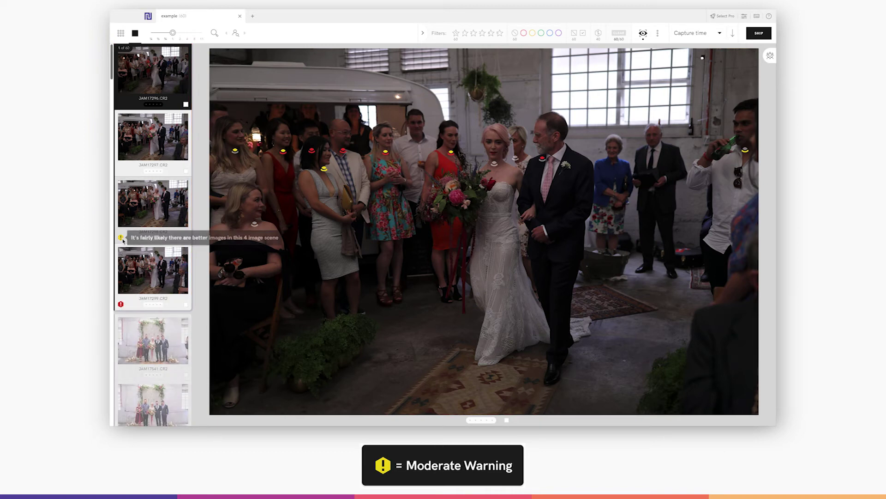
left_click(598, 33)
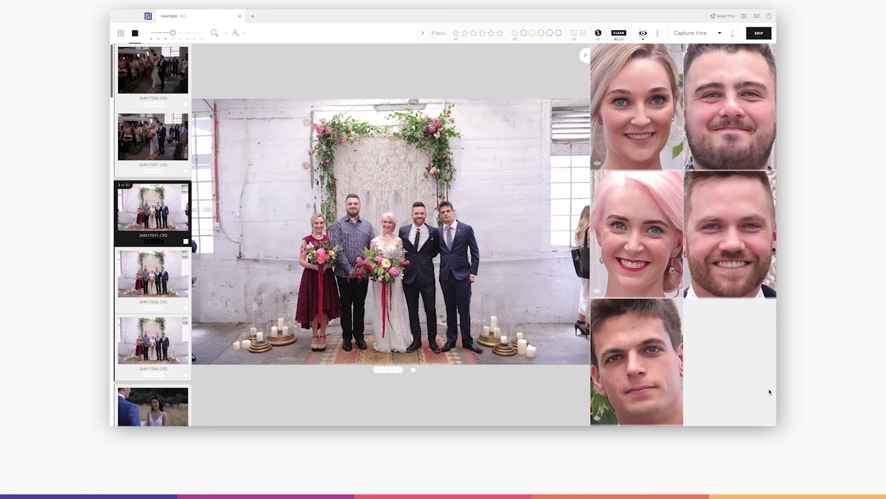
Toggle the Close-ups panel off, on and off again, then Face Zoom onto a bridesmaid
key("slash")
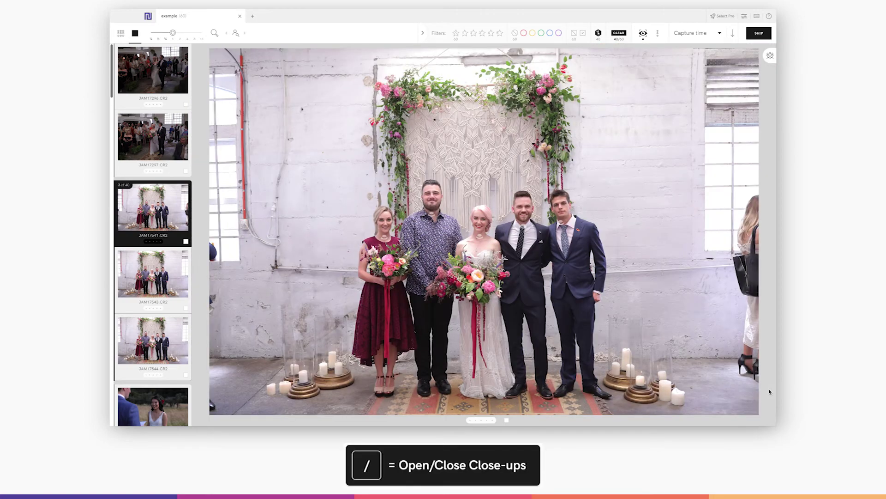
key("slash")
key("slash")
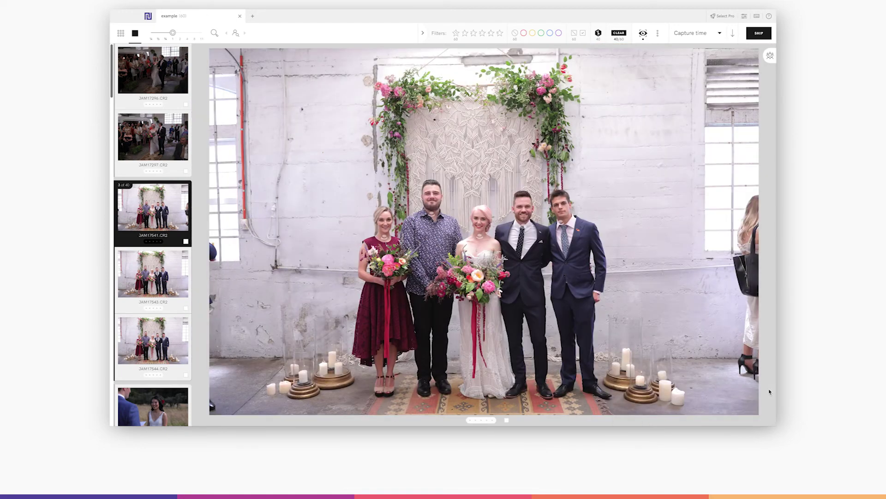
key("slash")
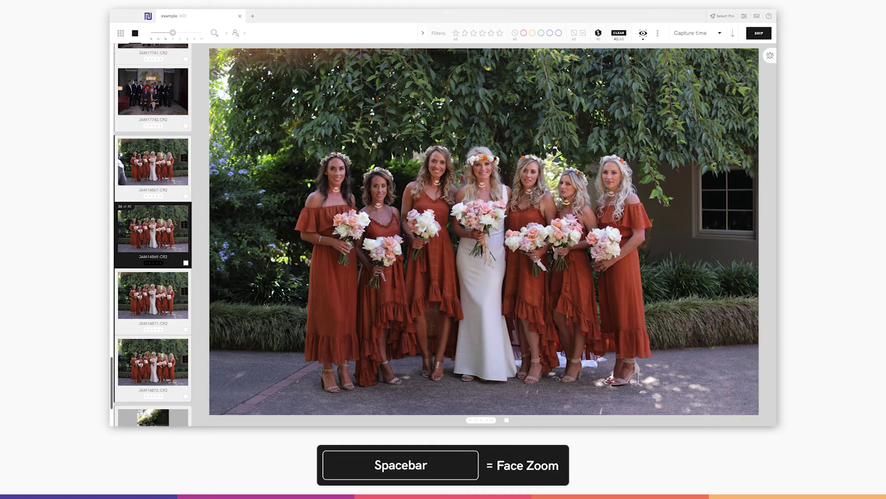
key("space")
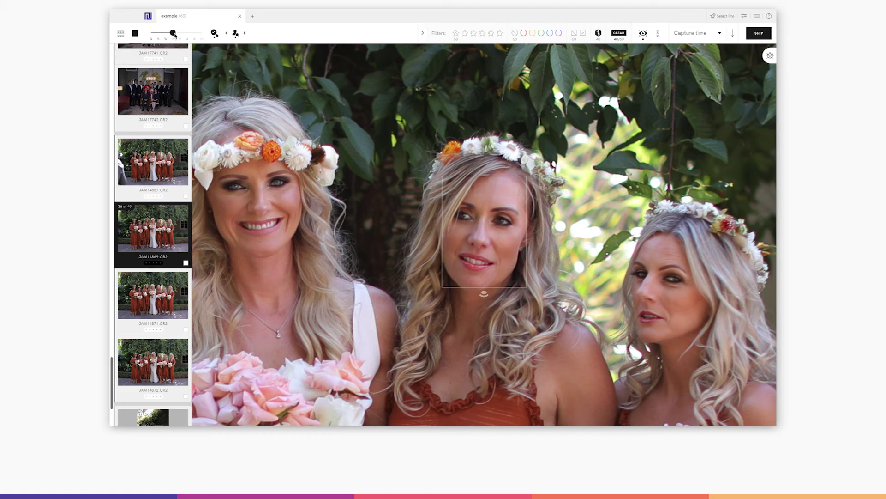
Widen the zoom slightly, step through each bridesmaid's face, then exit Face Zoom
mouse_move(173, 33)
left_mouse_down()
mouse_move(166, 33)
mouse_move(172, 36)
left_mouse_up()
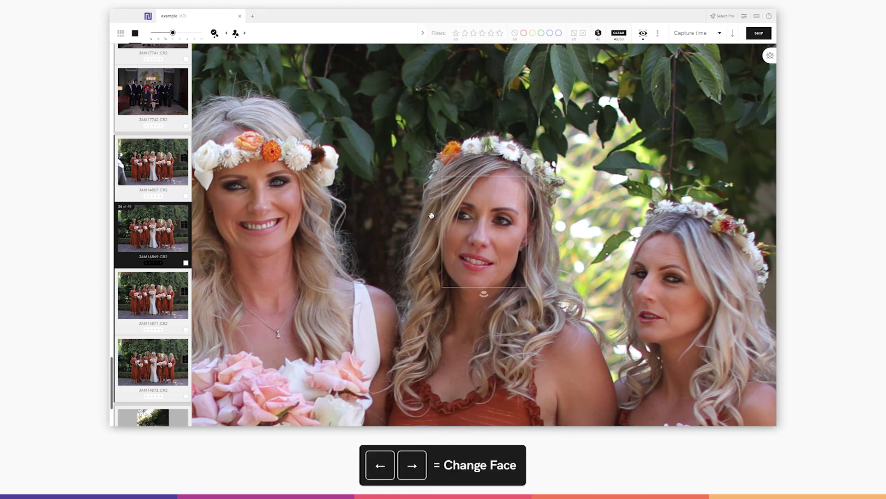
key("Left")
key("Left")
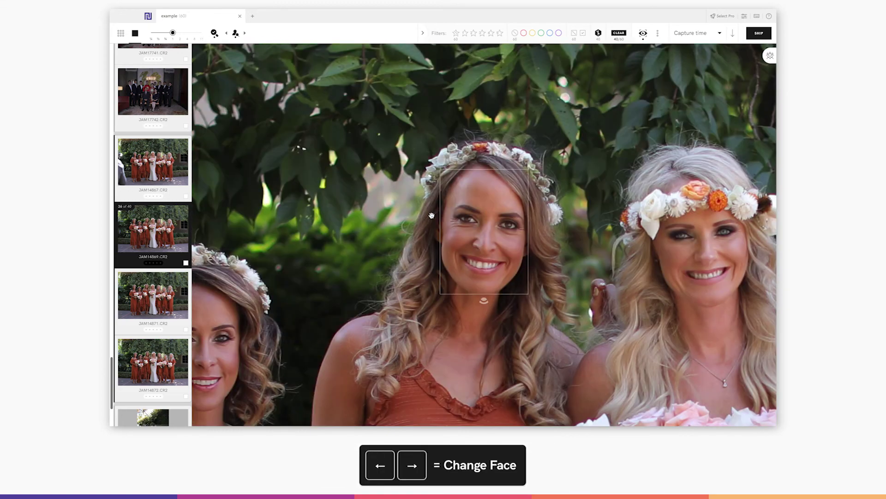
key("Left")
key("Left")
key("Left")
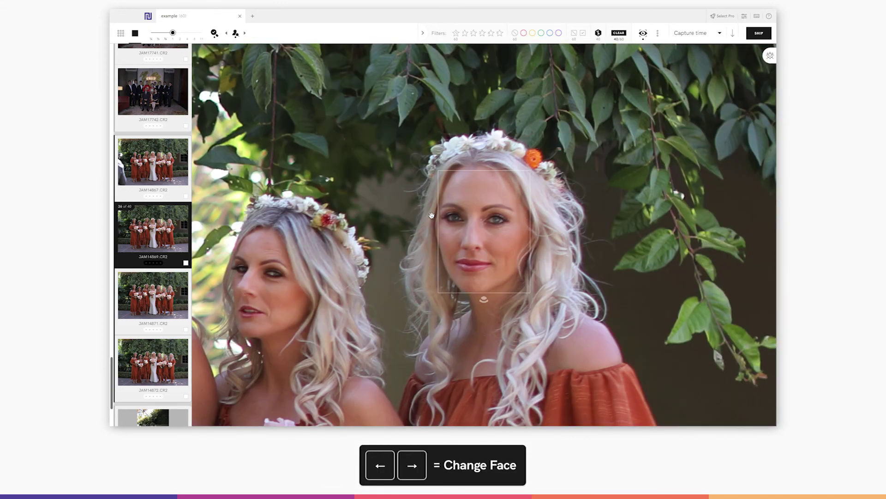
key("space")
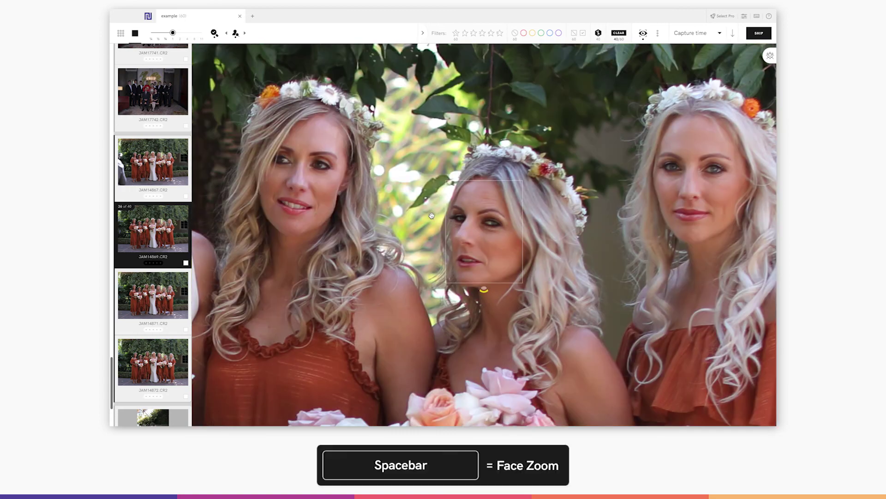
key("Left")
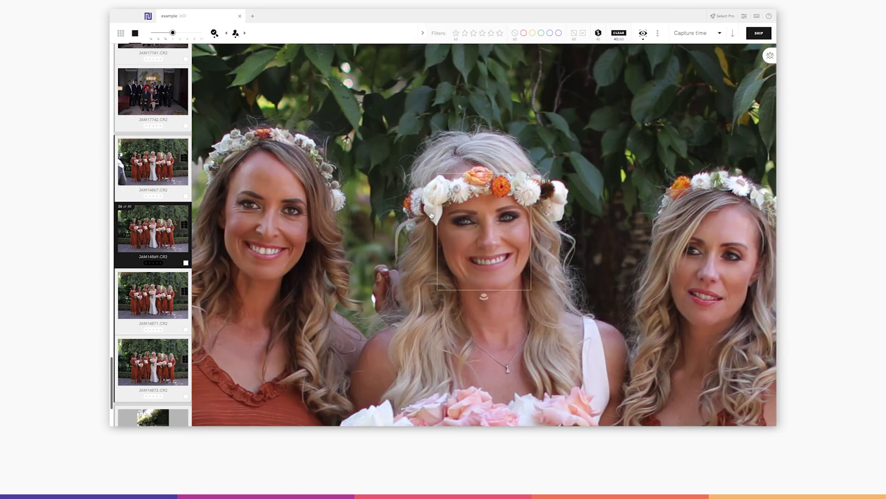
key("space")
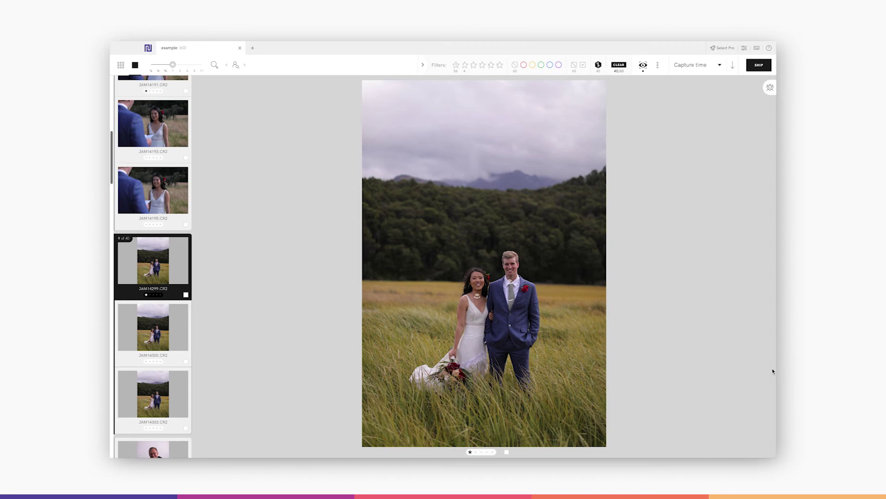
Ship the 4 rated images to Lightroom Classic's most recently used catalog and show keyboard shortcuts
left_click(759, 65)
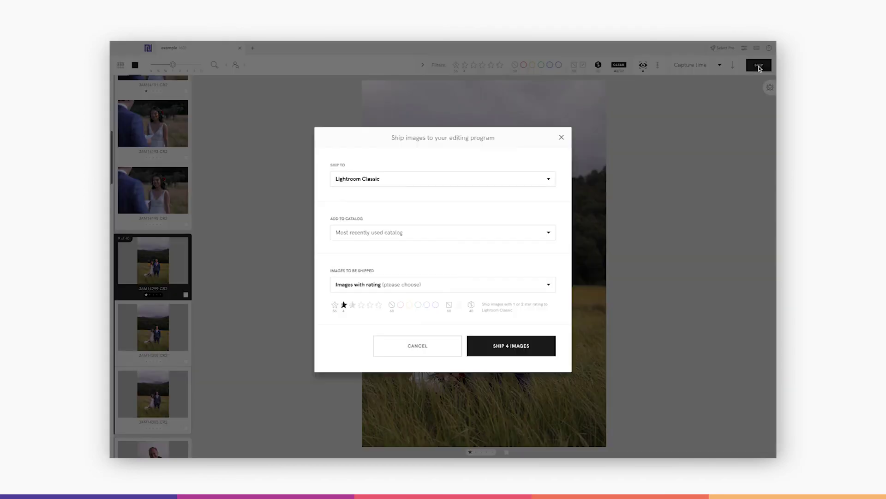
left_click(548, 178)
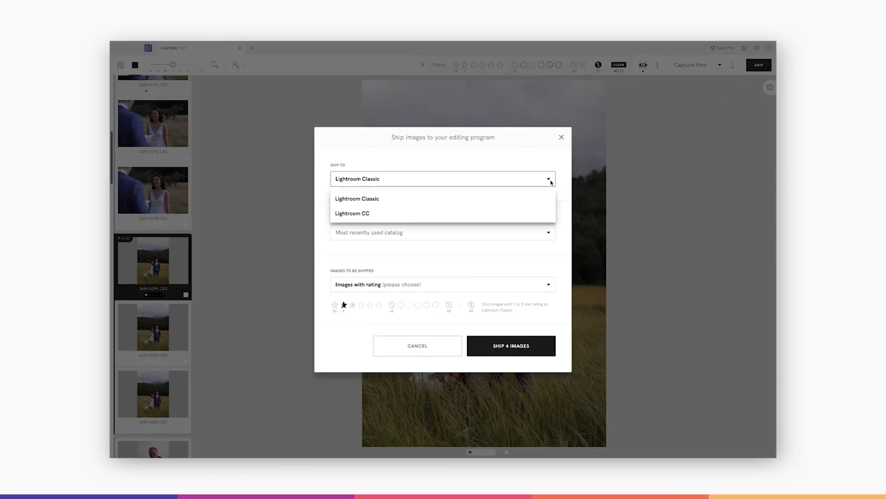
left_click(556, 184)
left_click(541, 232)
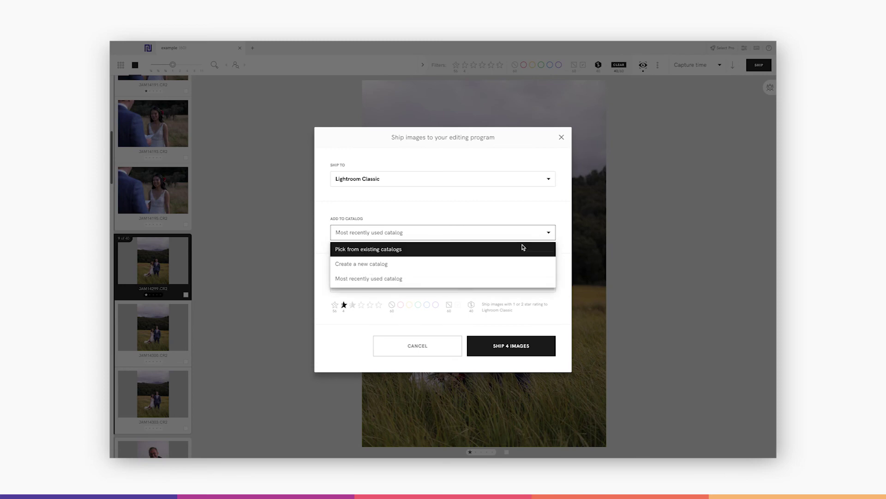
left_click(560, 221)
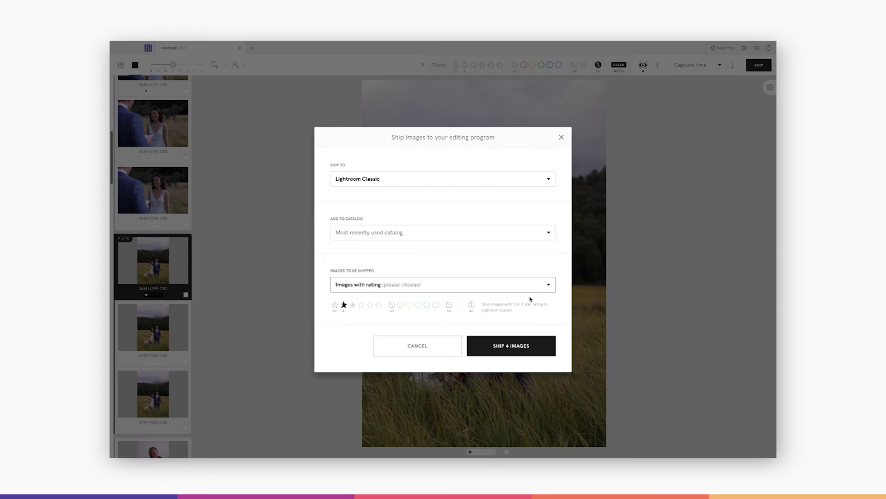
left_click(511, 346)
key("Right")
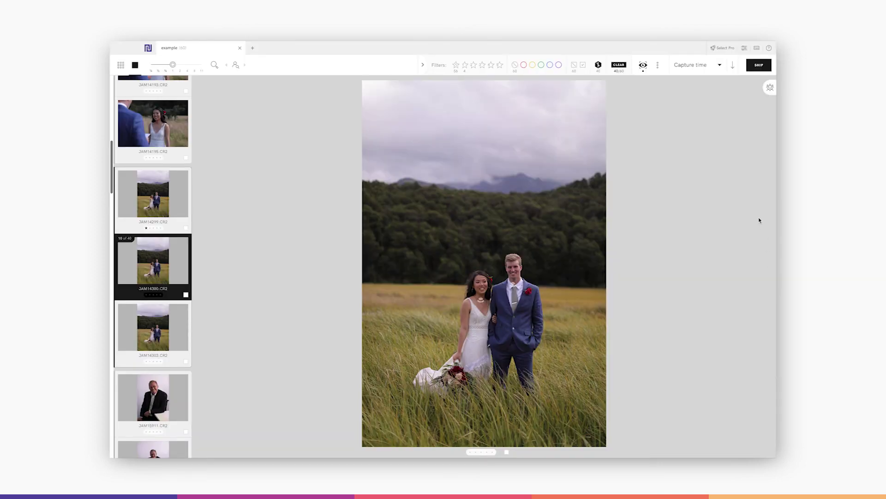
left_click(757, 48)
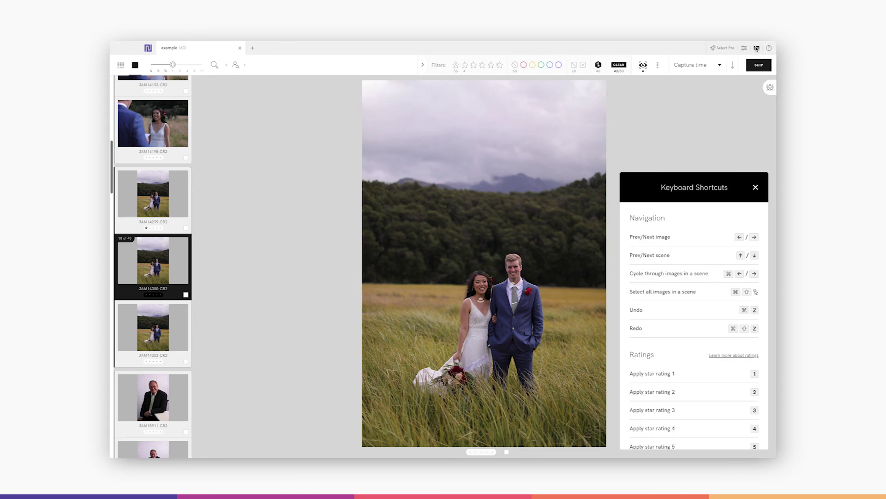